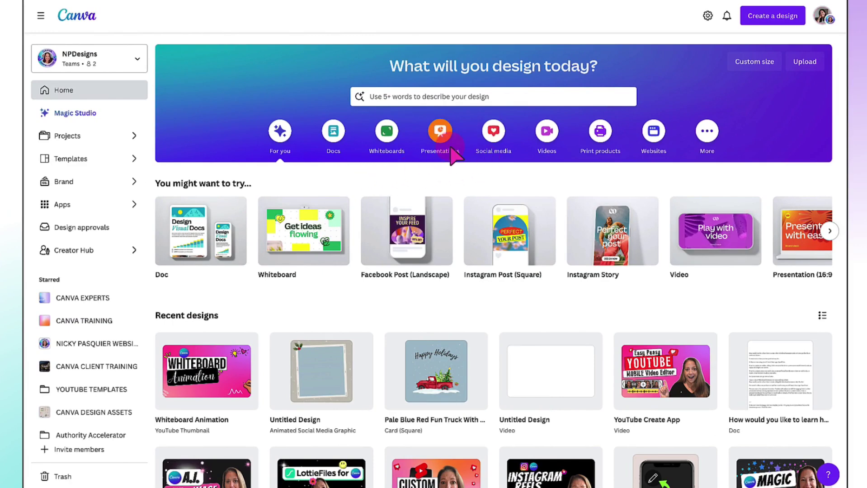
# Create a blank Presentation (16:9) design from the Presentations options on the home page
pyautogui.click(439, 132)
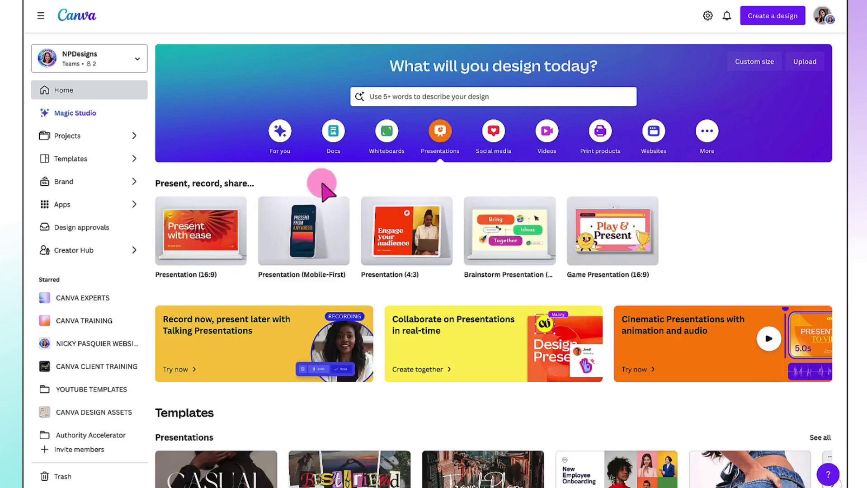
pyautogui.click(194, 236)
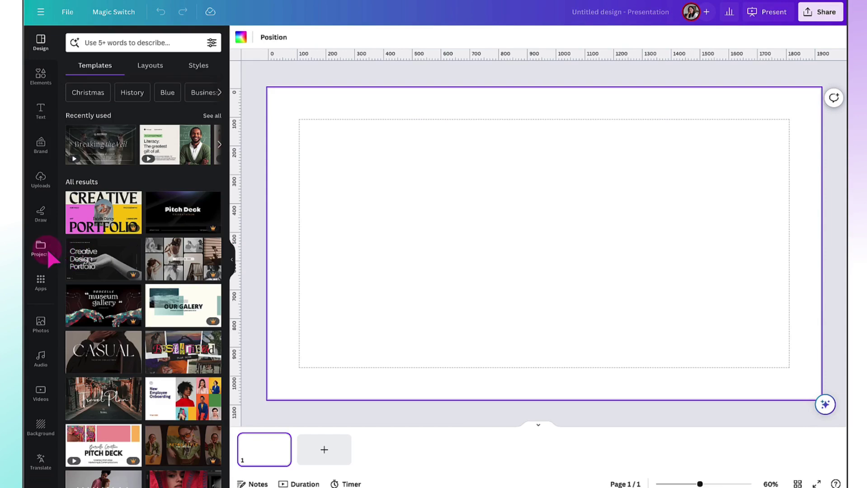
# Open the Apps panel and scroll the Discover list down to SpeedPaint under Other apps
pyautogui.click(41, 280)
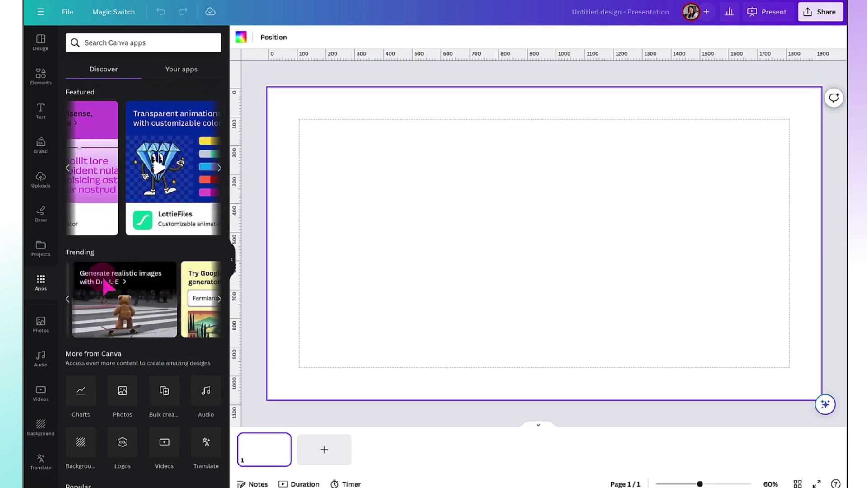
pyautogui.scroll(-5, 104, 283)
pyautogui.scroll(-3, 105, 282)
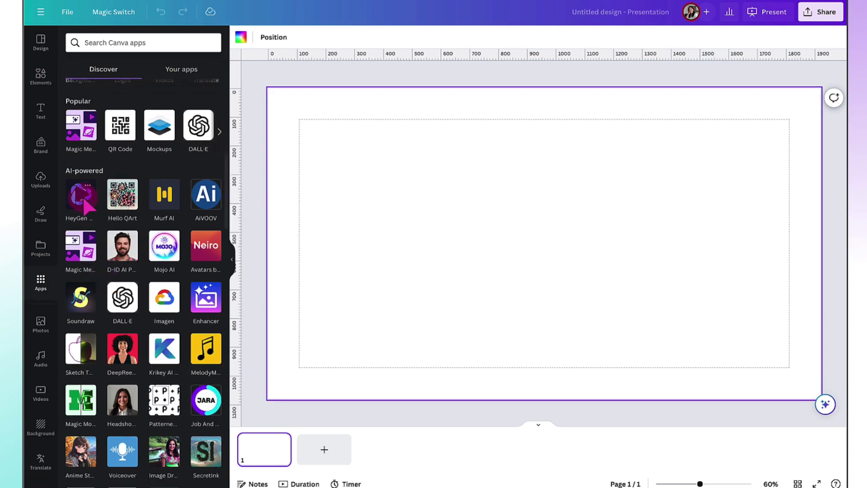
pyautogui.scroll(-3, 136, 254)
pyautogui.scroll(-10, 141, 244)
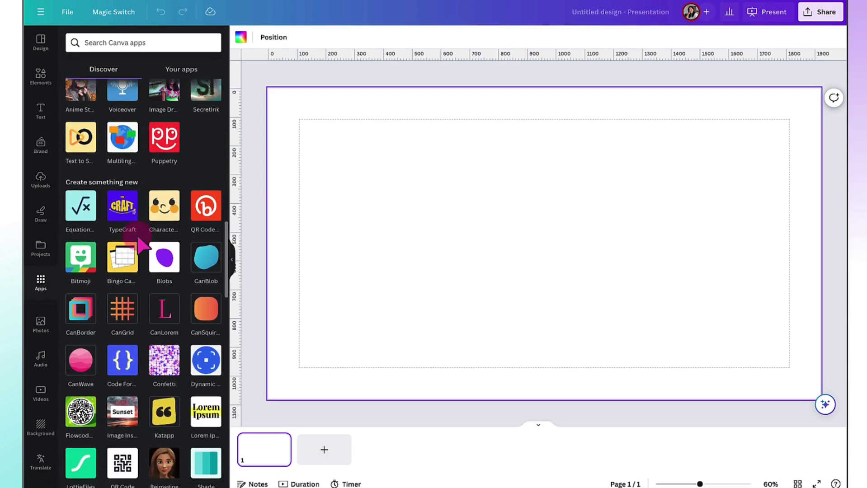
pyautogui.scroll(-15, 142, 244)
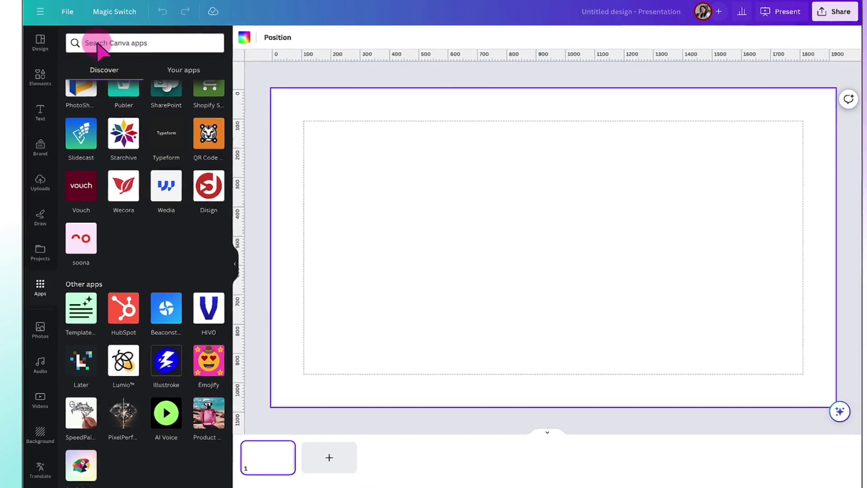
# Search the apps for 'speedpaint' and open the SpeedPaint app
pyautogui.click(97, 44)
pyautogui.write('s')
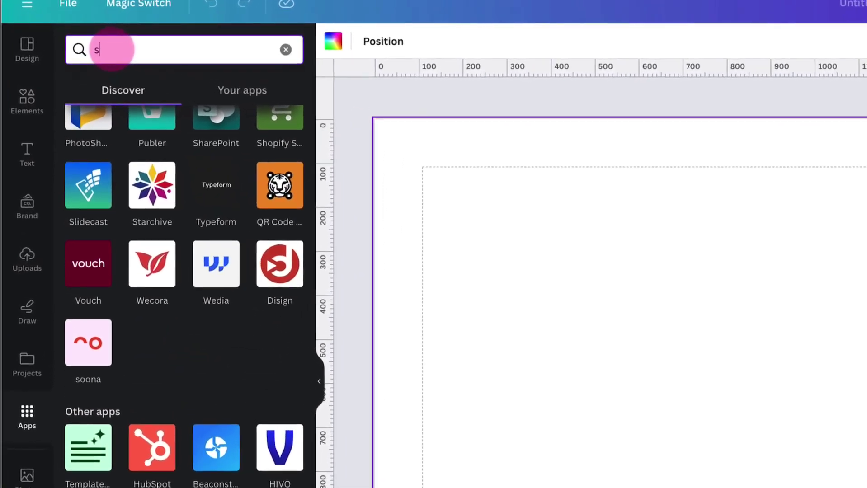
pyautogui.write('peedpaint')
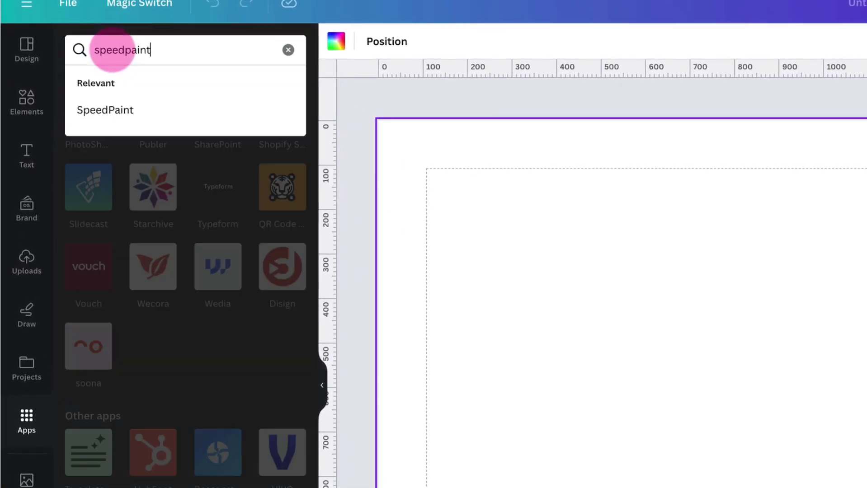
pyautogui.click(102, 110)
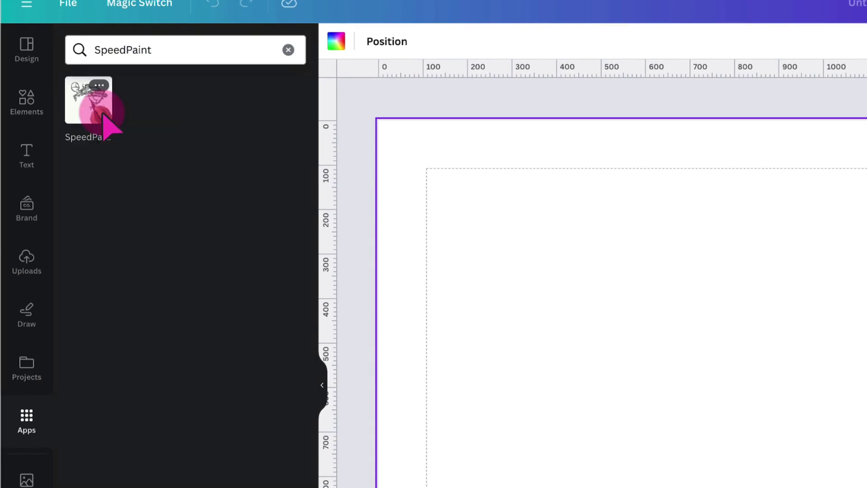
pyautogui.click(90, 104)
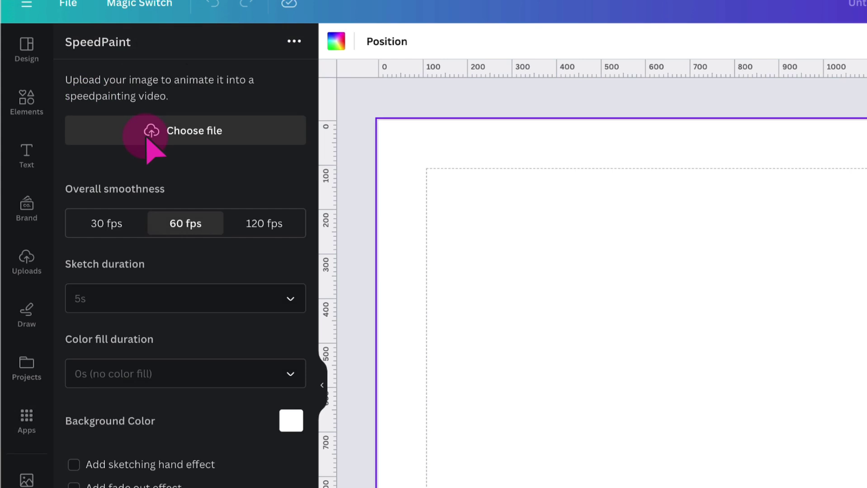
# Upload the pink 'WHITEBOARD ANIMATION' image into SpeedPaint and scroll down its settings
pyautogui.click(147, 138)
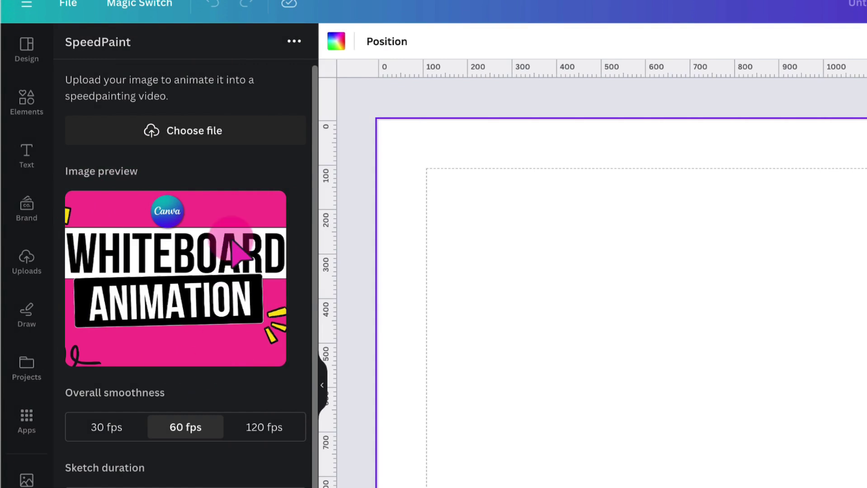
pyautogui.scroll(-2, 235, 251)
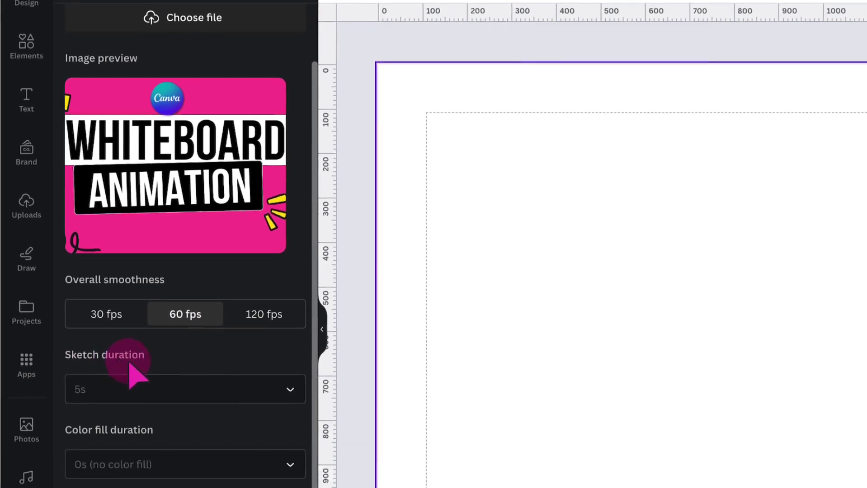
# Set both SpeedPaint's sketch duration and color fill duration to 5s
pyautogui.click(290, 284)
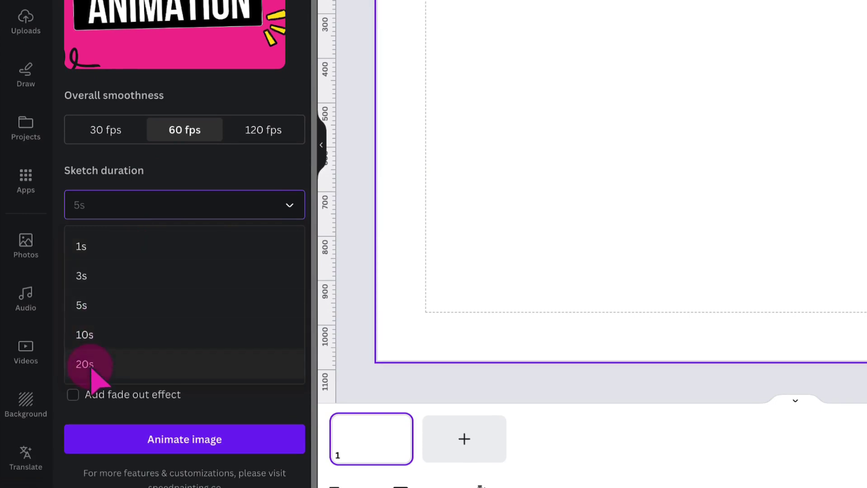
pyautogui.click(84, 312)
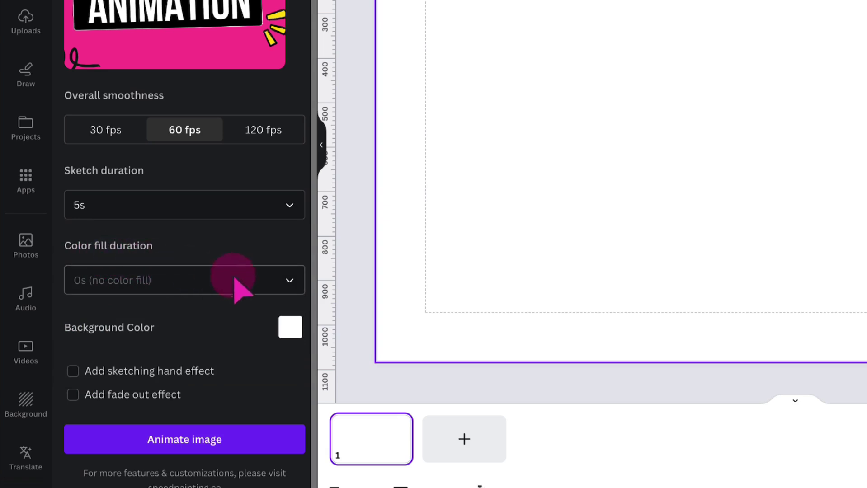
pyautogui.click(288, 282)
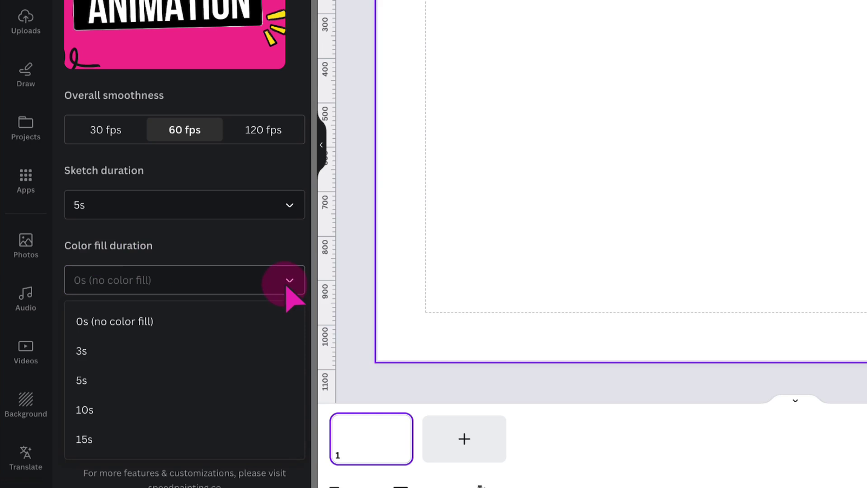
pyautogui.click(86, 389)
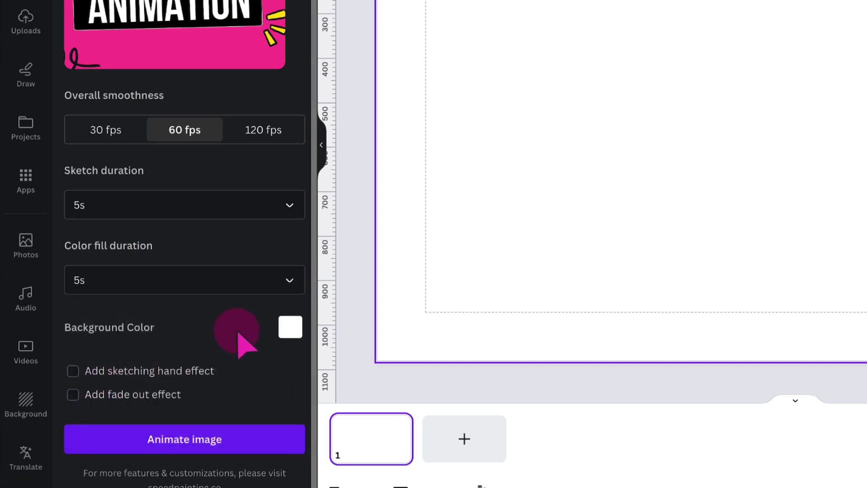
# Eyedrop the image's pink as SpeedPaint's background colour and shift its shade and hue toward magenta
pyautogui.click(289, 328)
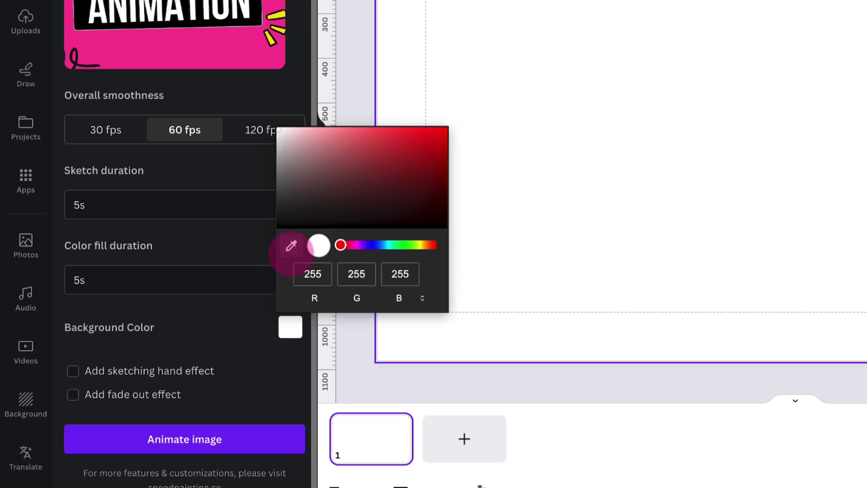
pyautogui.click(291, 249)
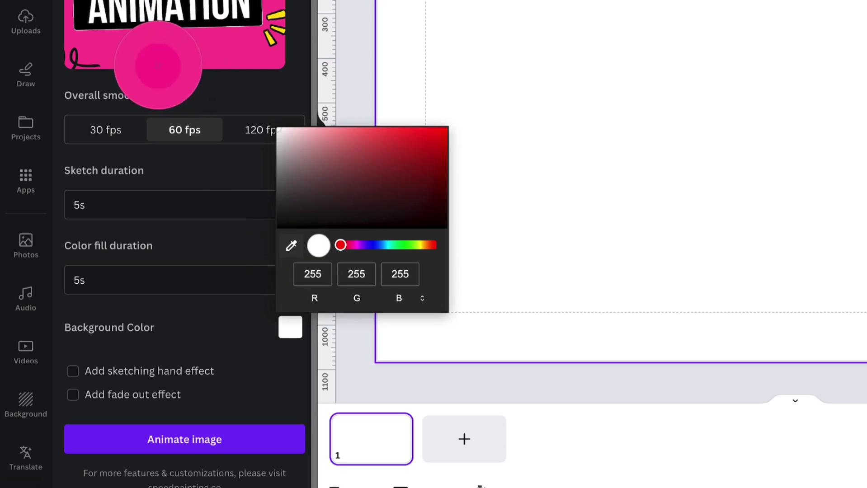
pyautogui.click(117, 41)
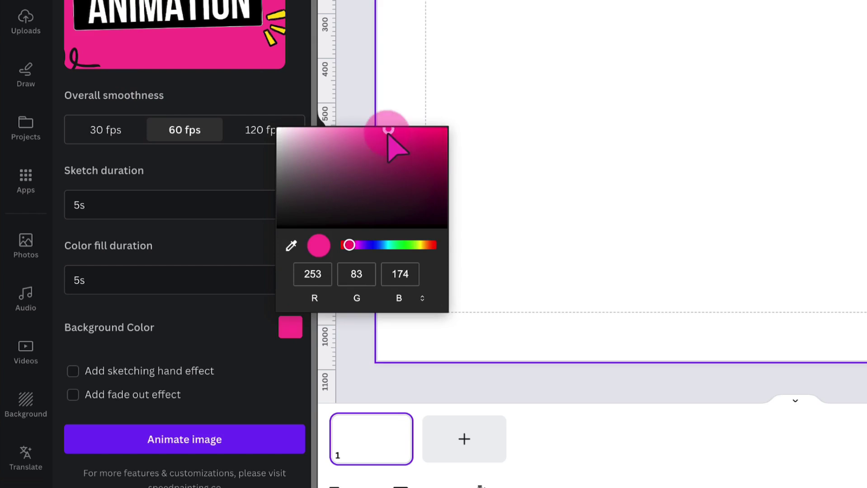
pyautogui.moveTo(388, 135); pyautogui.dragTo(367, 137)
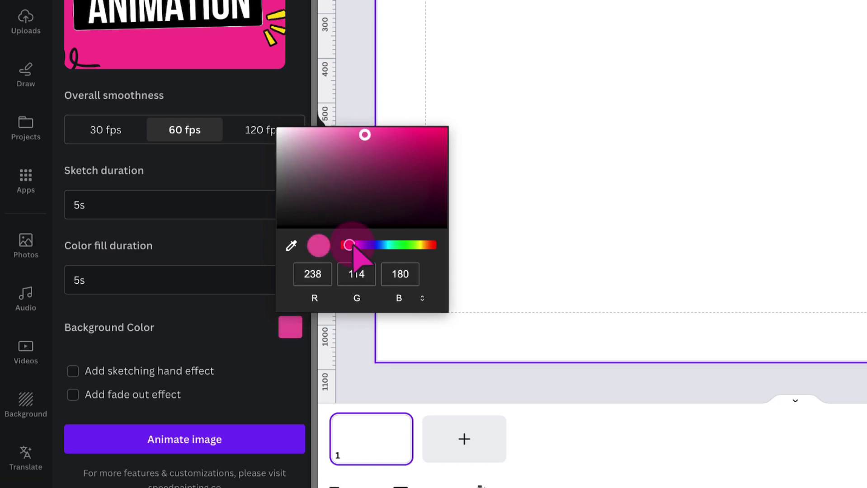
pyautogui.moveTo(353, 246); pyautogui.dragTo(356, 248)
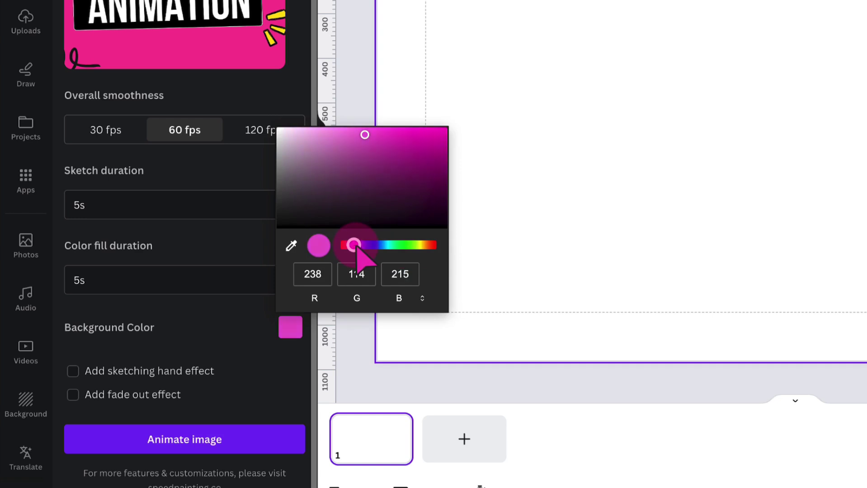
pyautogui.click(368, 91)
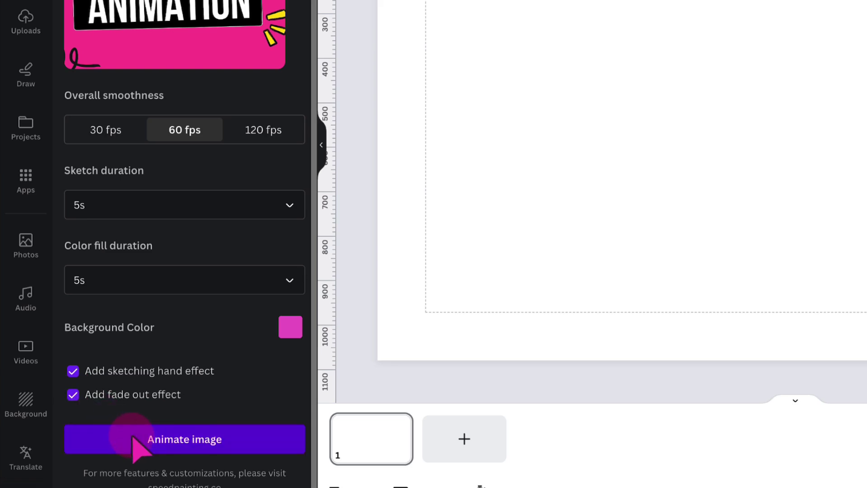
# Generate the speedpainting video with Animate image and run a countdown timer while it renders
pyautogui.click(148, 439)
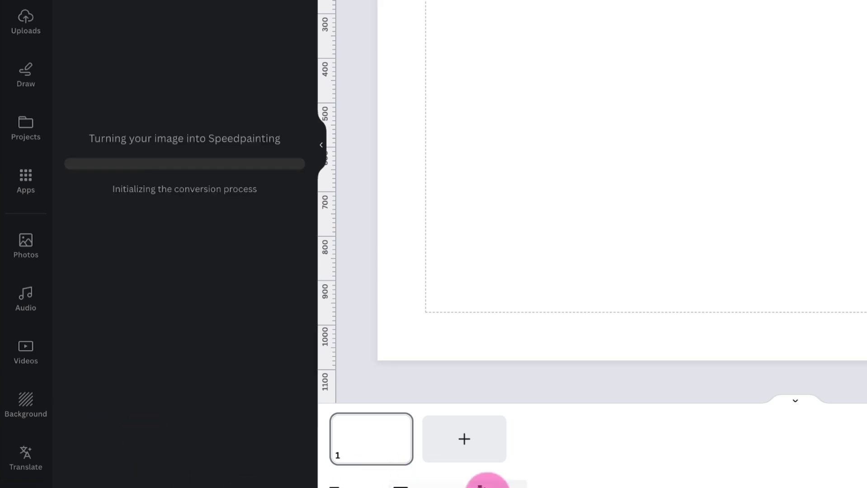
pyautogui.click(497, 476)
pyautogui.click(388, 359)
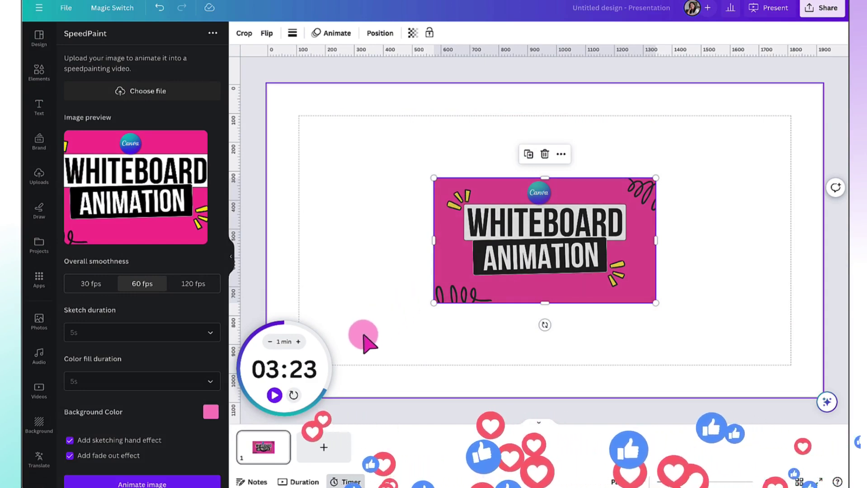
pyautogui.moveTo(314, 379)
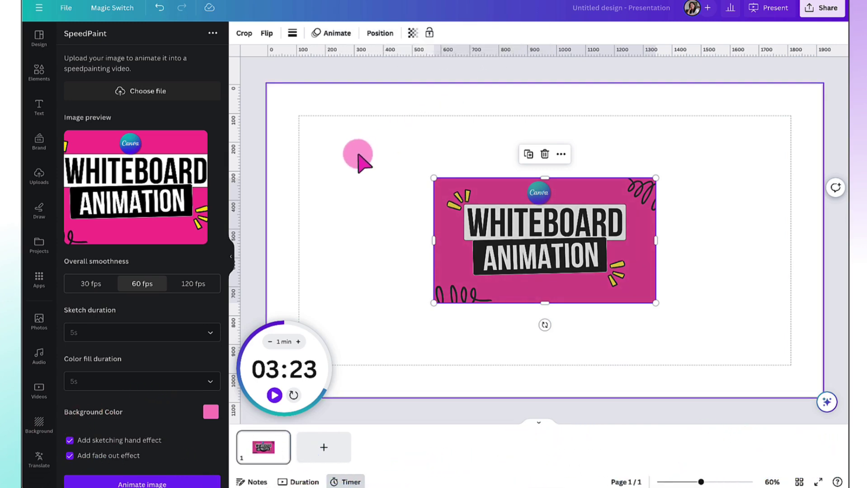
# Hide the timer and set the 0:17 WHITEBOARD video as the page background
pyautogui.moveTo(340, 388)
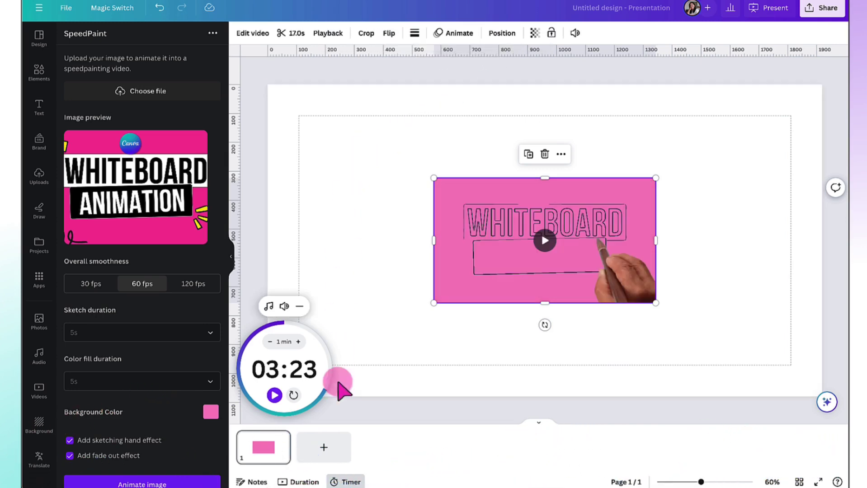
pyautogui.click(339, 483)
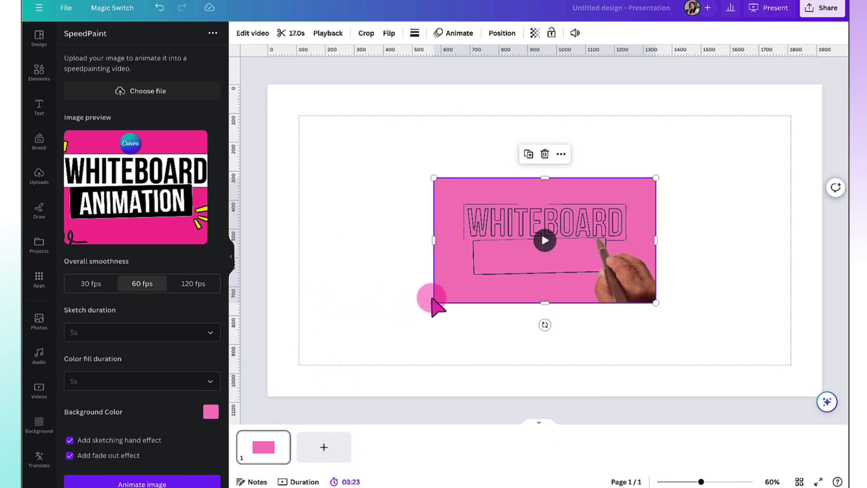
pyautogui.rightClick(462, 233)
pyautogui.click(492, 433)
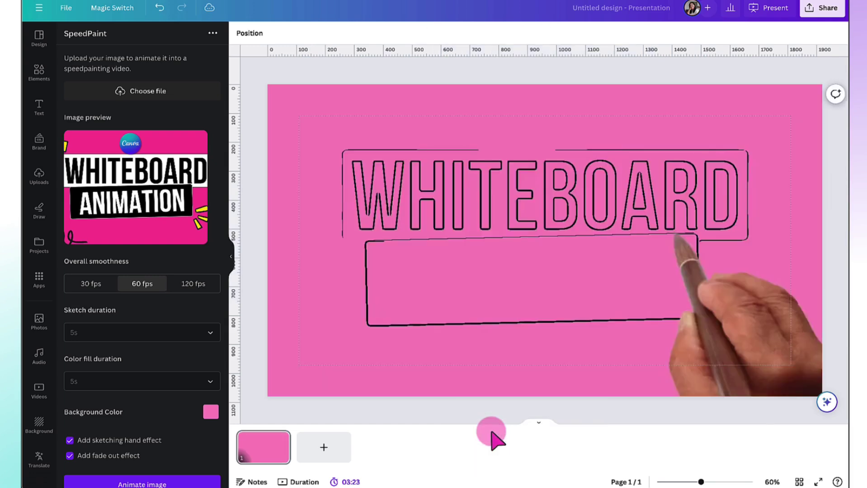
pyautogui.click(300, 186)
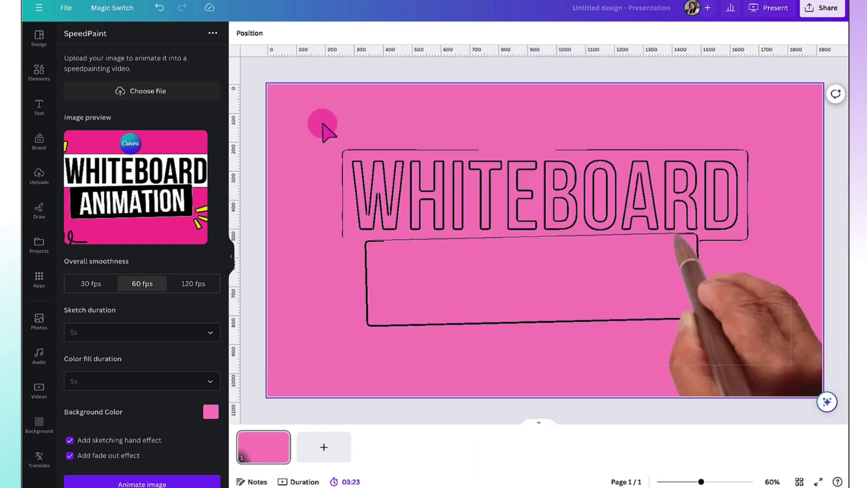
pyautogui.click(230, 258)
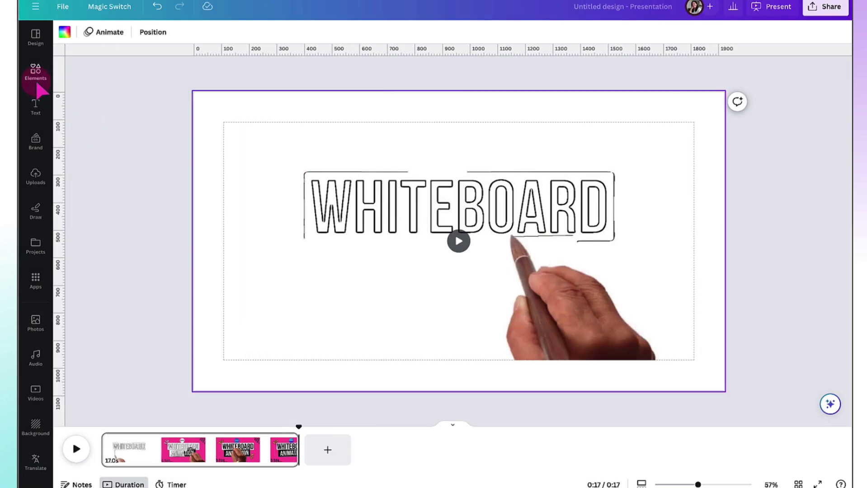
# Search Elements for 'laptop frame' and add a laptop device frame from Frames
pyautogui.click(2, 54)
pyautogui.click(61, 18)
pyautogui.write('laptop frame')
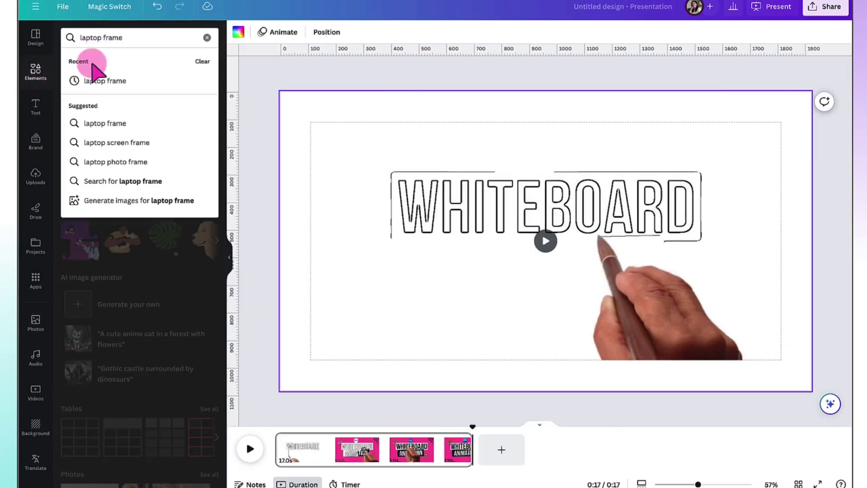
pyautogui.click(92, 70)
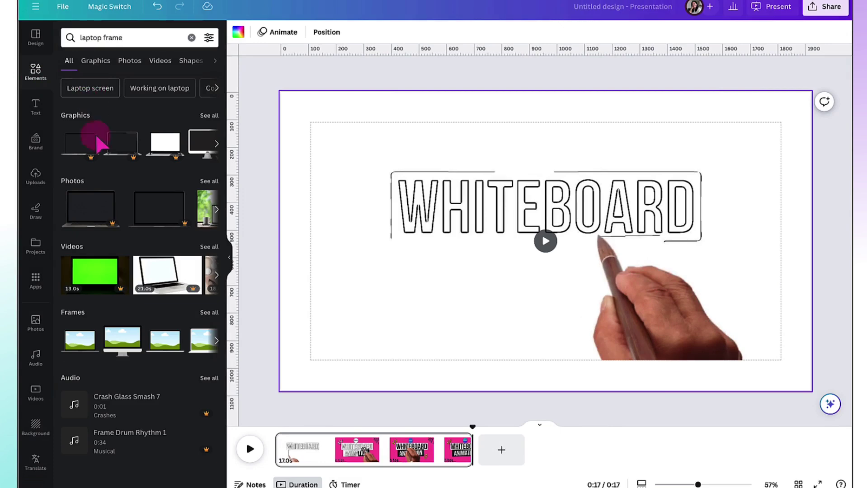
pyautogui.click(210, 313)
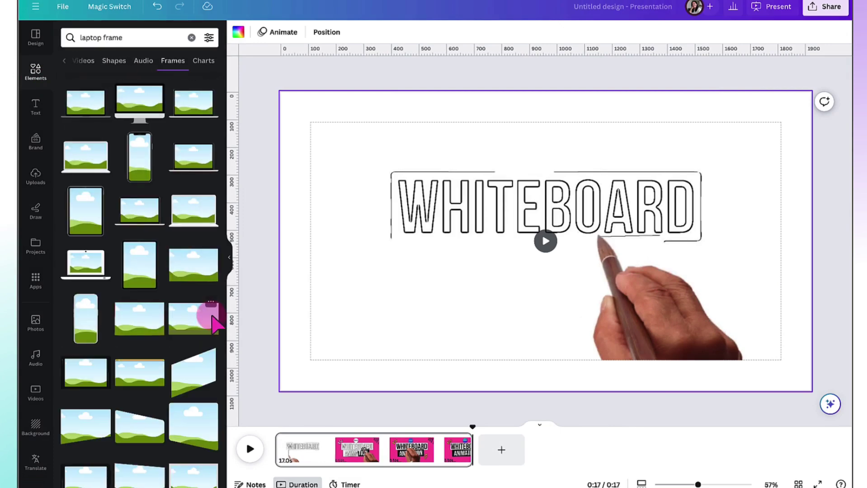
pyautogui.click(141, 224)
# Drop the WHITEBOARD video into the laptop frame and enlarge the frame
pyautogui.moveTo(385, 216); pyautogui.dragTo(470, 221)
pyautogui.moveTo(415, 315); pyautogui.dragTo(373, 340)
pyautogui.click(428, 53)
pyautogui.click(33, 73)
# Set a blurred 'office table' stock photo as the slide background
pyautogui.click(27, 320)
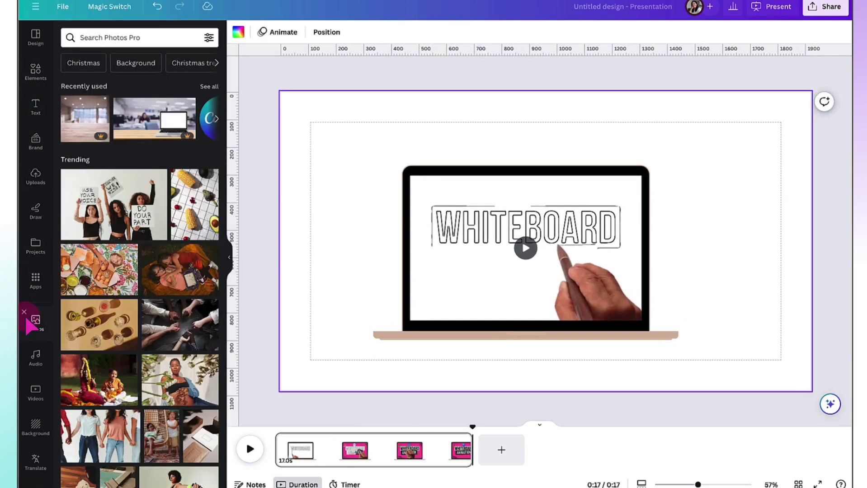
pyautogui.click(104, 39)
pyautogui.write('office table')
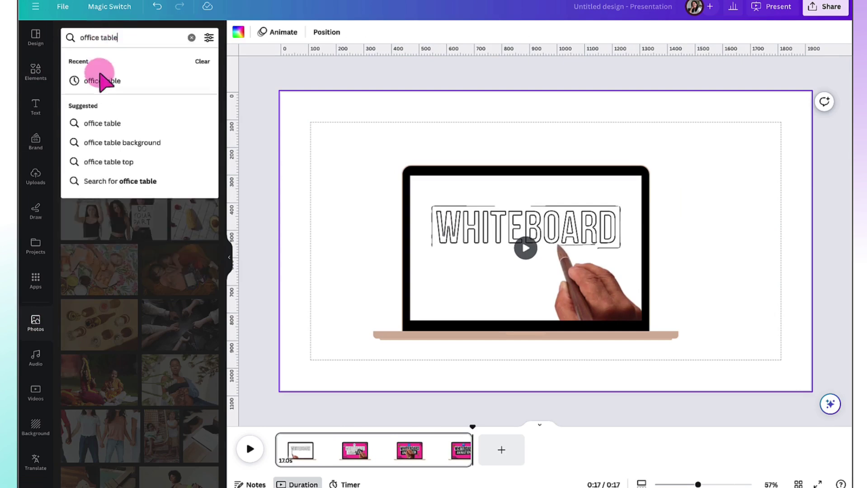
pyautogui.click(101, 80)
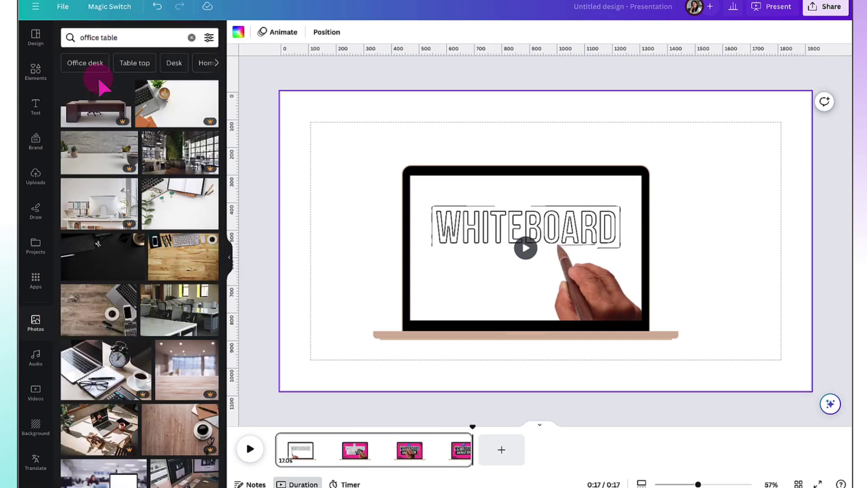
pyautogui.click(174, 367)
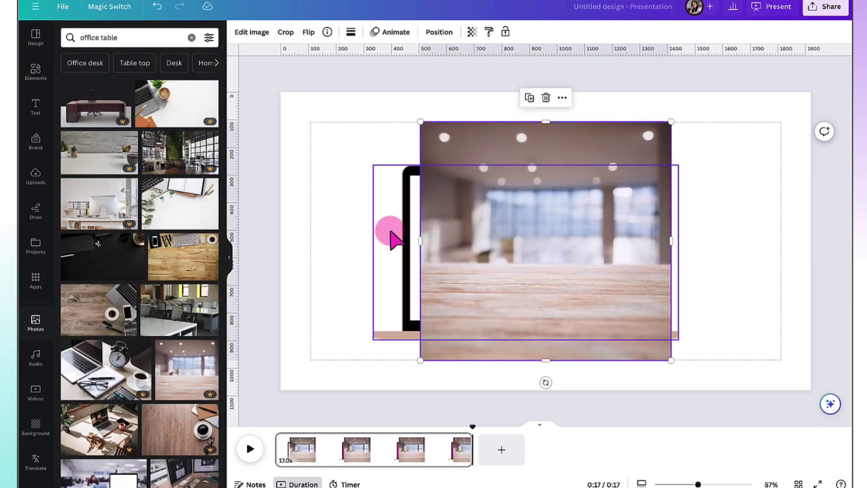
pyautogui.rightClick(450, 203)
pyautogui.click(475, 460)
# Enlarge the laptop video, make the laptop base dark grey, and play the video
pyautogui.click(474, 335)
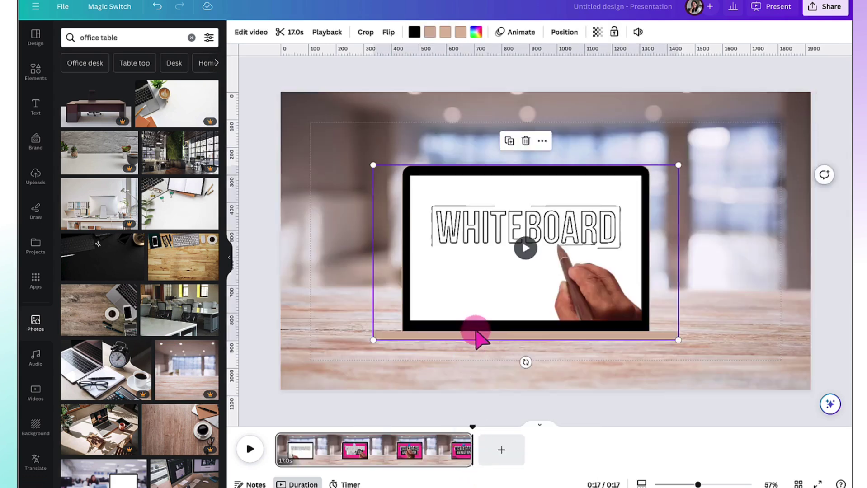
pyautogui.moveTo(676, 341); pyautogui.dragTo(710, 360)
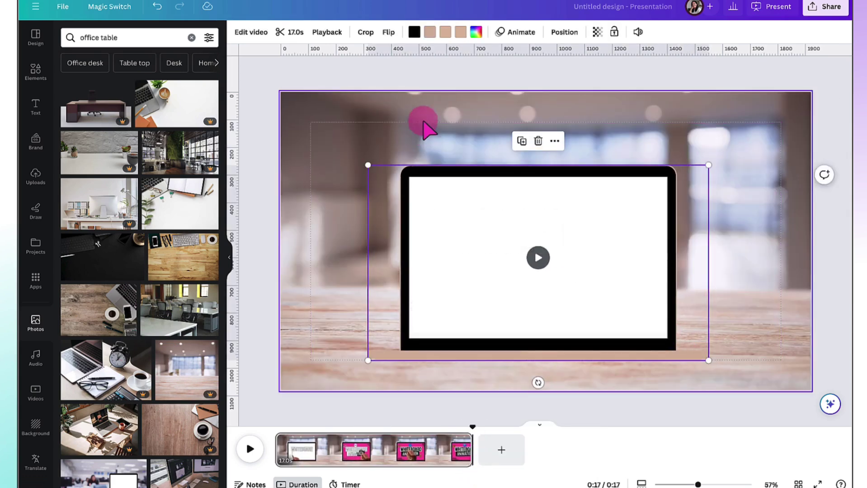
pyautogui.click(430, 32)
pyautogui.click(98, 326)
pyautogui.click(304, 204)
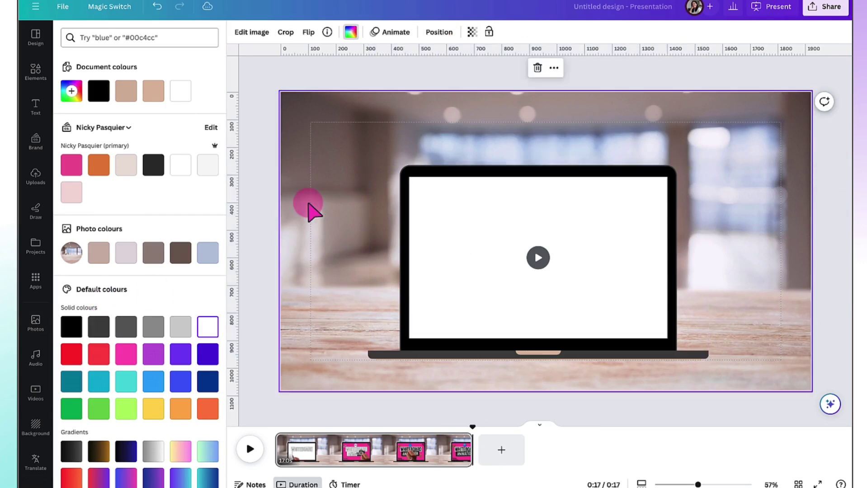
pyautogui.click(538, 257)
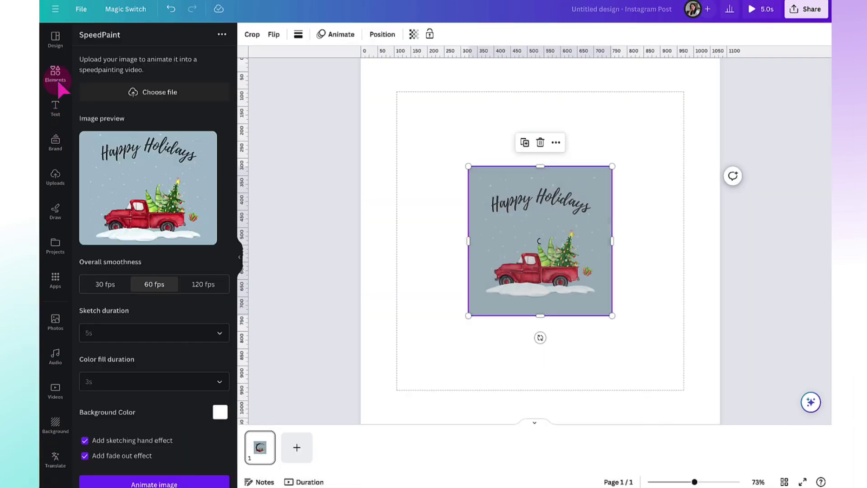
# Add a polaroid frame, drop the Happy Holidays picture in, then enlarge, centre and tilt it
pyautogui.click(57, 79)
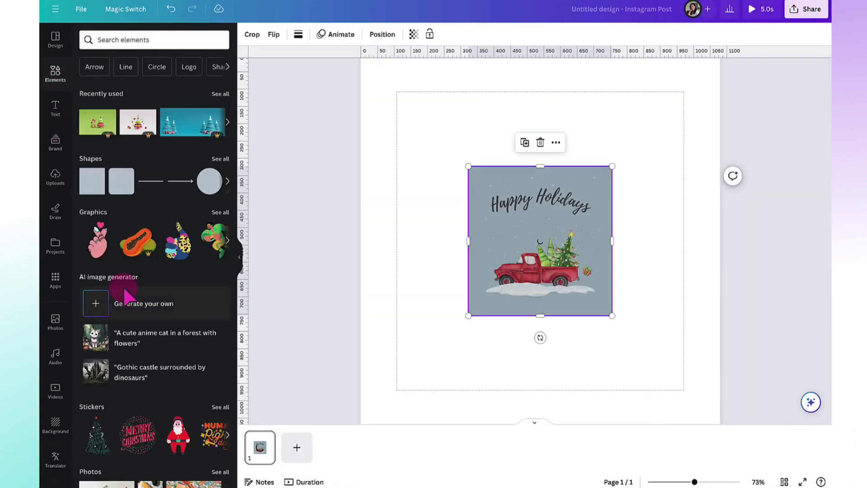
pyautogui.scroll(-10, 123, 287)
pyautogui.click(93, 321)
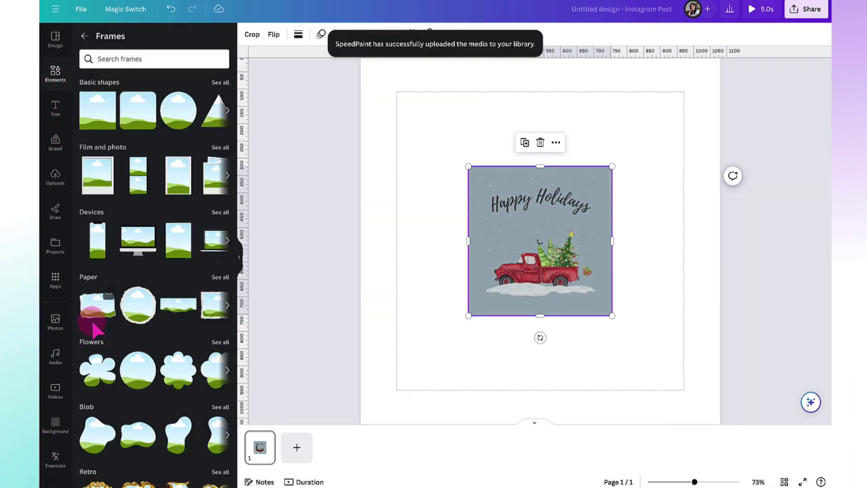
pyautogui.click(98, 187)
pyautogui.moveTo(470, 209); pyautogui.dragTo(394, 210)
pyautogui.moveTo(541, 219); pyautogui.dragTo(484, 316)
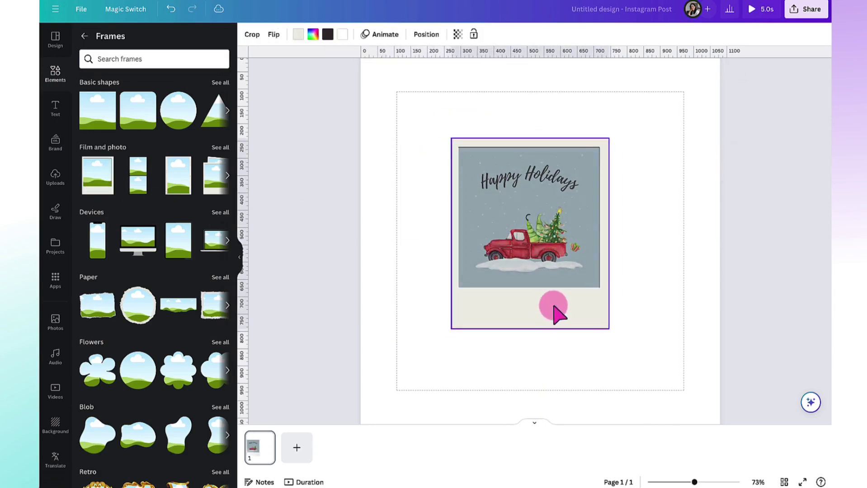
pyautogui.moveTo(606, 329); pyautogui.dragTo(673, 402)
pyautogui.moveTo(606, 368); pyautogui.dragTo(588, 350)
pyautogui.moveTo(547, 408); pyautogui.dragTo(551, 407)
# Sample a page background colour from the design and scrub the frame's video to its end
pyautogui.click(405, 333)
pyautogui.click(249, 36)
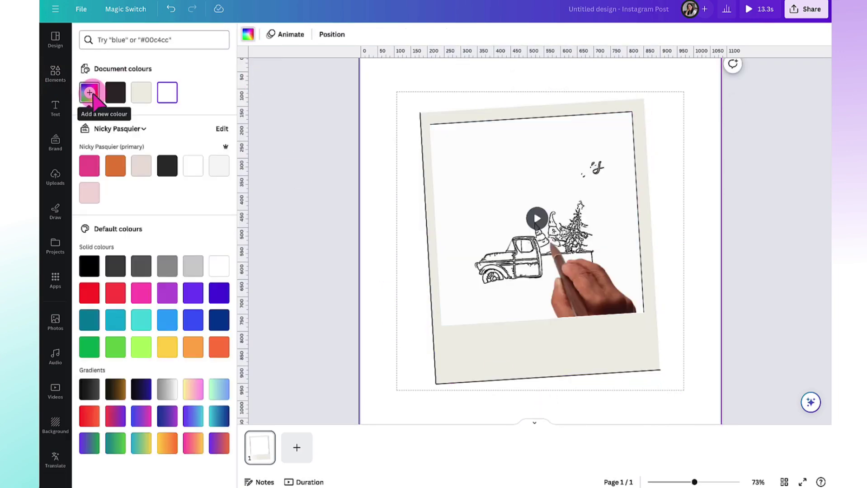
pyautogui.click(89, 92)
pyautogui.click(393, 172)
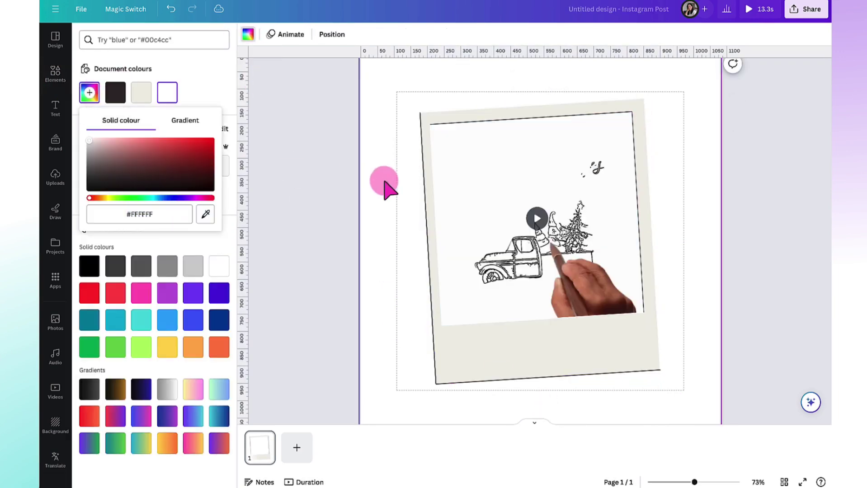
pyautogui.click(359, 201)
pyautogui.moveTo(482, 314); pyautogui.dragTo(604, 302)
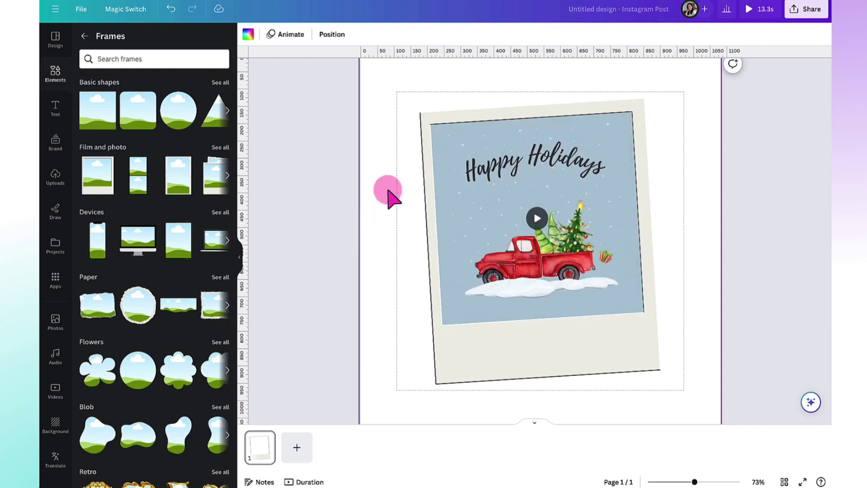
# Set the page background to a darkened teal-blue sampled from the picture (#6A97AD)
pyautogui.click(248, 34)
pyautogui.click(89, 92)
pyautogui.click(206, 213)
pyautogui.click(448, 154)
pyautogui.moveTo(104, 145); pyautogui.dragTo(136, 155)
pyautogui.click(361, 84)
# Search elements for 'snow' and add a falling-snow graphic enlarged across the page
pyautogui.click(85, 36)
pyautogui.click(93, 41)
pyautogui.write('snow')
pyautogui.press('Return')
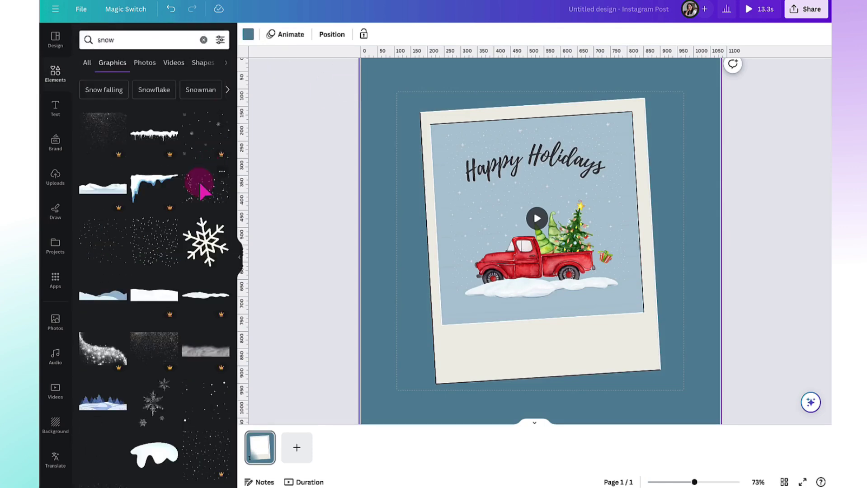
pyautogui.click(188, 188)
pyautogui.moveTo(427, 240); pyautogui.dragTo(381, 122)
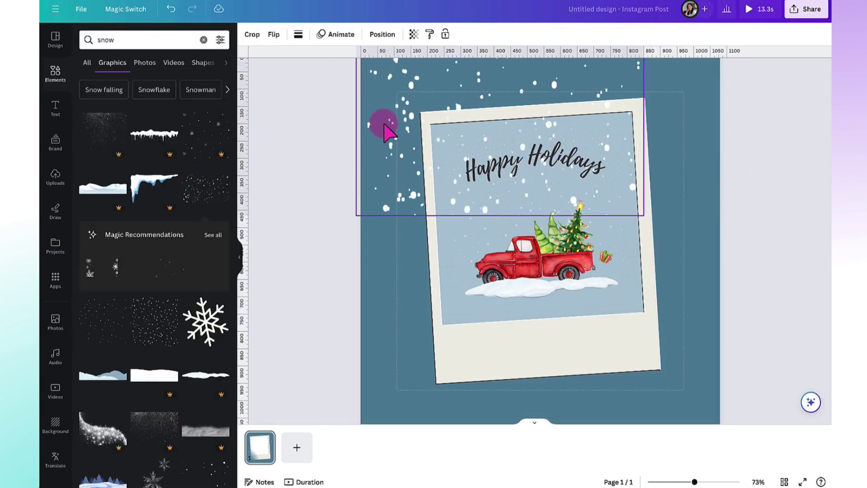
pyautogui.click(382, 34)
pyautogui.moveTo(645, 213); pyautogui.dragTo(725, 260)
# Duplicate the snow, send the copy behind the polaroid, and make the snow semi-transparent
pyautogui.hotkey('ctrl', 'd')
pyautogui.moveTo(387, 242); pyautogui.dragTo(391, 461)
pyautogui.click(183, 82)
pyautogui.click(264, 138)
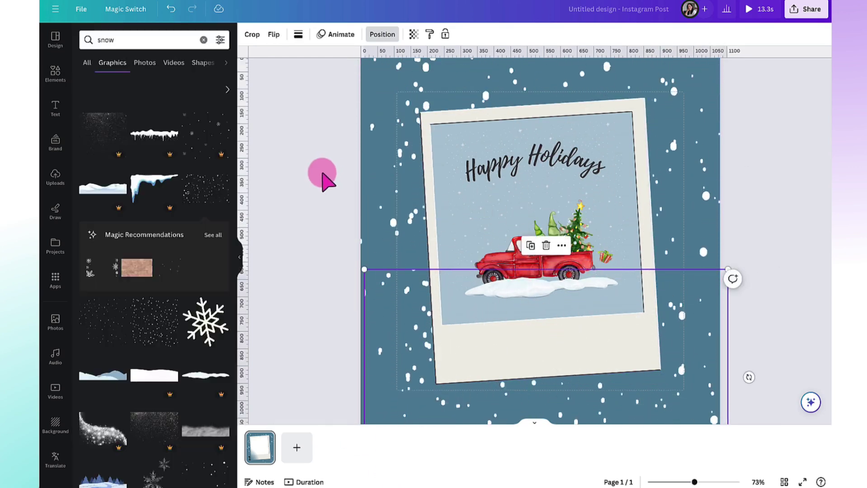
pyautogui.moveTo(391, 352); pyautogui.dragTo(391, 141)
pyautogui.click(413, 34)
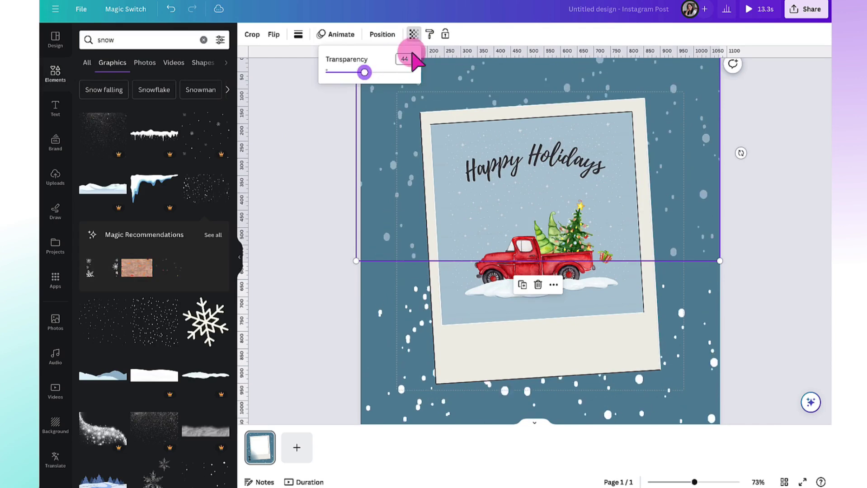
pyautogui.click(384, 329)
pyautogui.click(309, 300)
# Add a 'holly' graphic shrunk onto the polaroid's top-left corner, then preview the card full screen
pyautogui.click(204, 39)
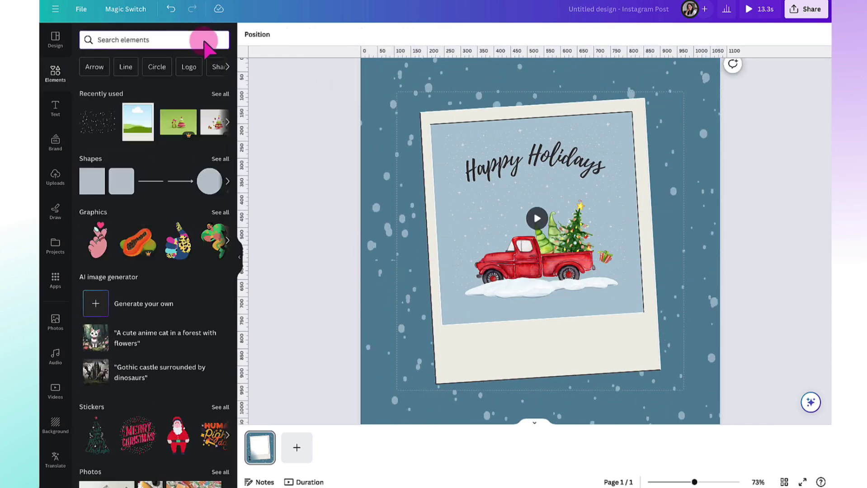
pyautogui.write('holly')
pyautogui.press('Return')
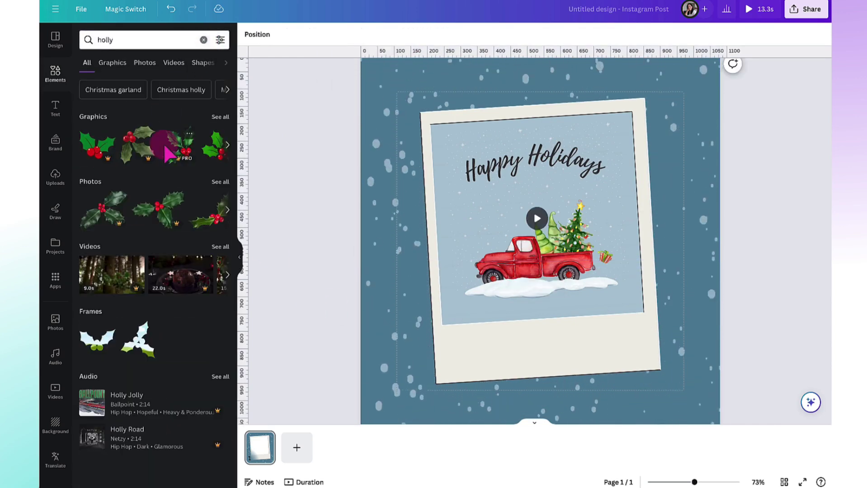
pyautogui.click(168, 149)
pyautogui.moveTo(452, 271); pyautogui.dragTo(309, 257)
pyautogui.moveTo(271, 380); pyautogui.dragTo(474, 120)
pyautogui.moveTo(493, 90); pyautogui.dragTo(407, 116)
pyautogui.click(338, 181)
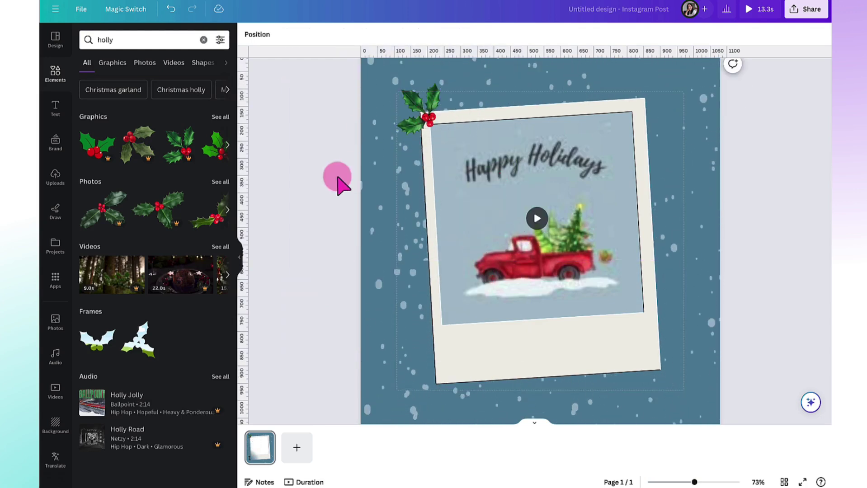
pyautogui.click(749, 9)
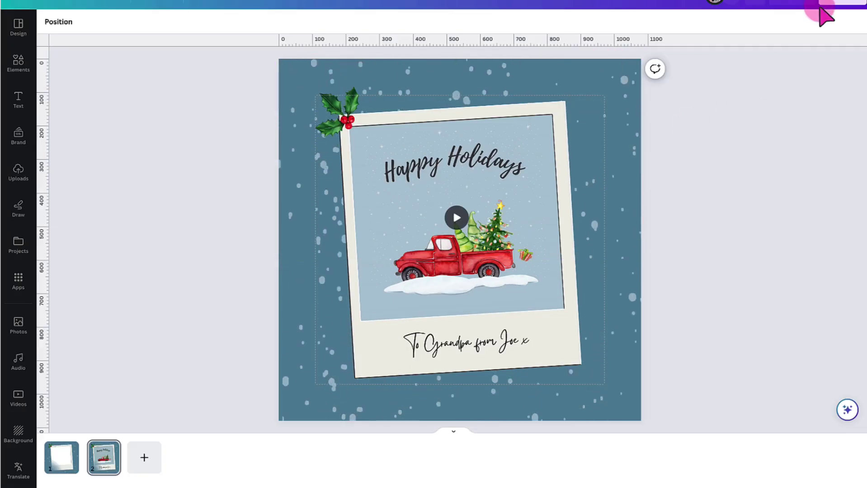
# Choose Share > More > Email and enter the recipient's e-mail address in the To field
pyautogui.click(824, 6)
pyautogui.click(679, 313)
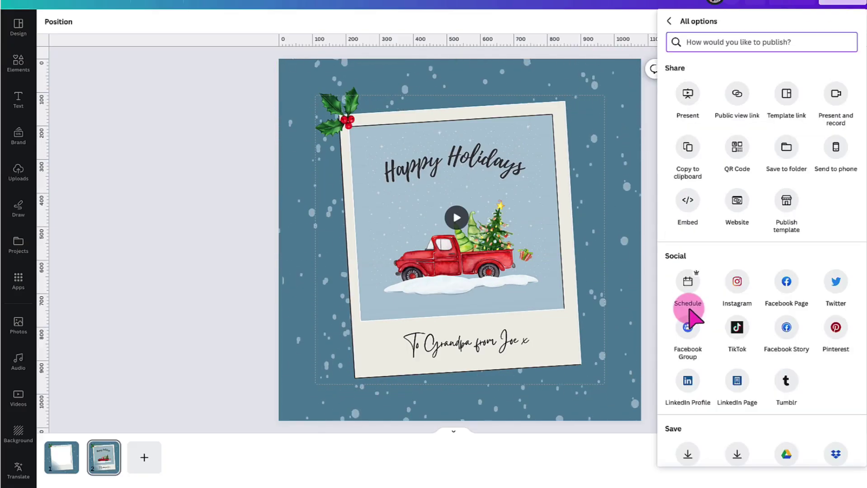
pyautogui.scroll(-5, 687, 312)
pyautogui.click(688, 326)
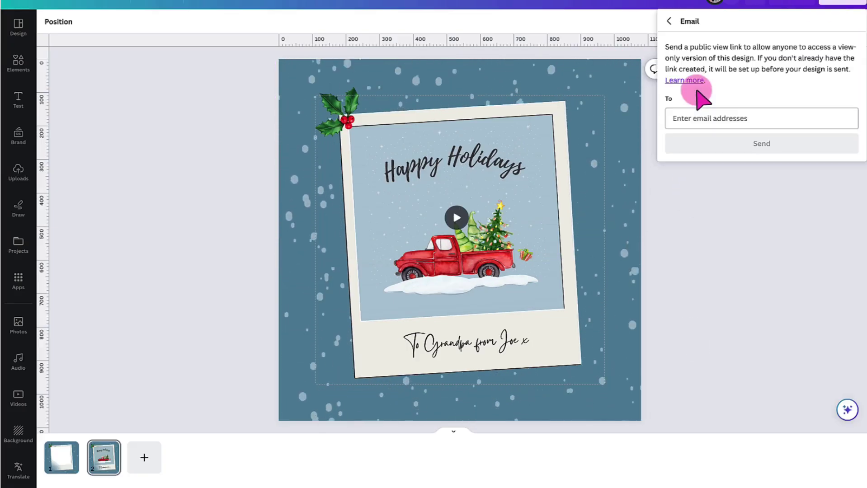
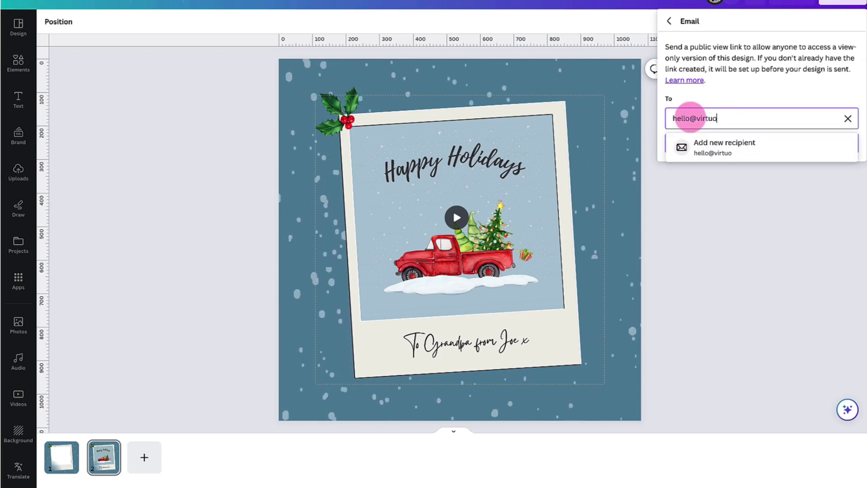